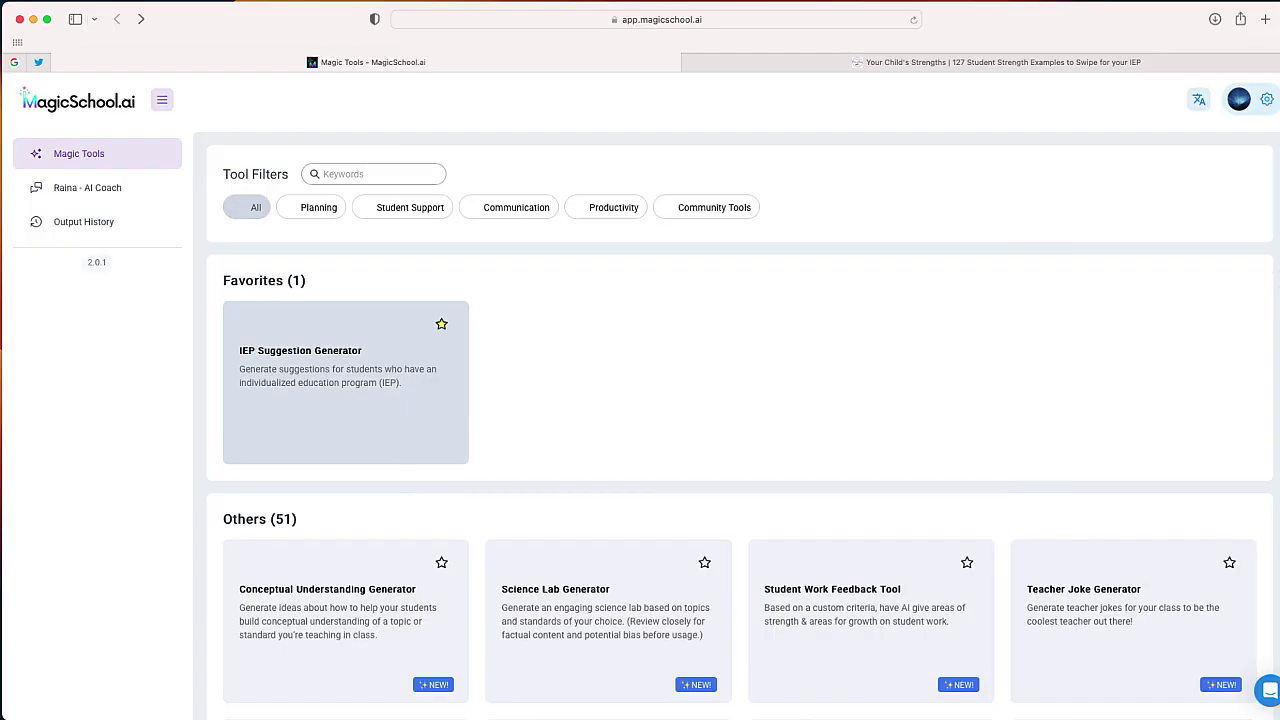
# Step: Find the IEP Suggestion Generator among the Favorites tools and open its form
pyautogui.scroll(-5, 736, 423)
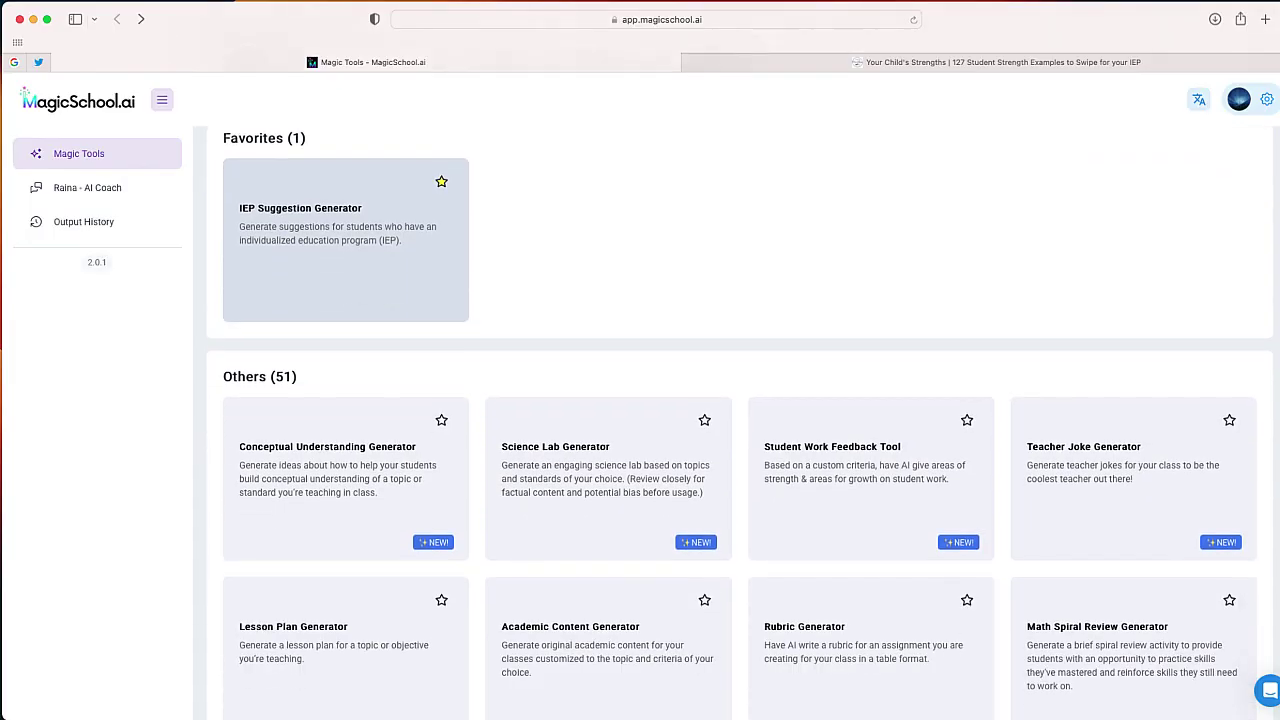
pyautogui.scroll(-4, 736, 423)
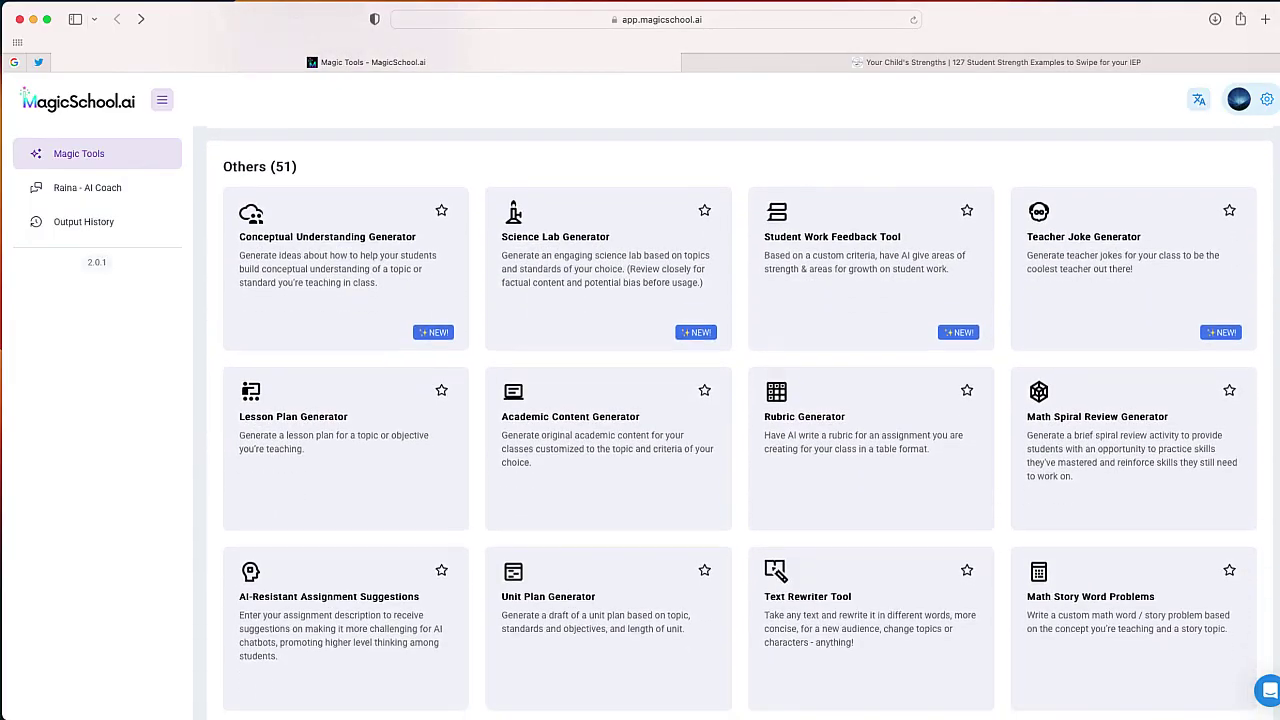
pyautogui.scroll(-2, 736, 423)
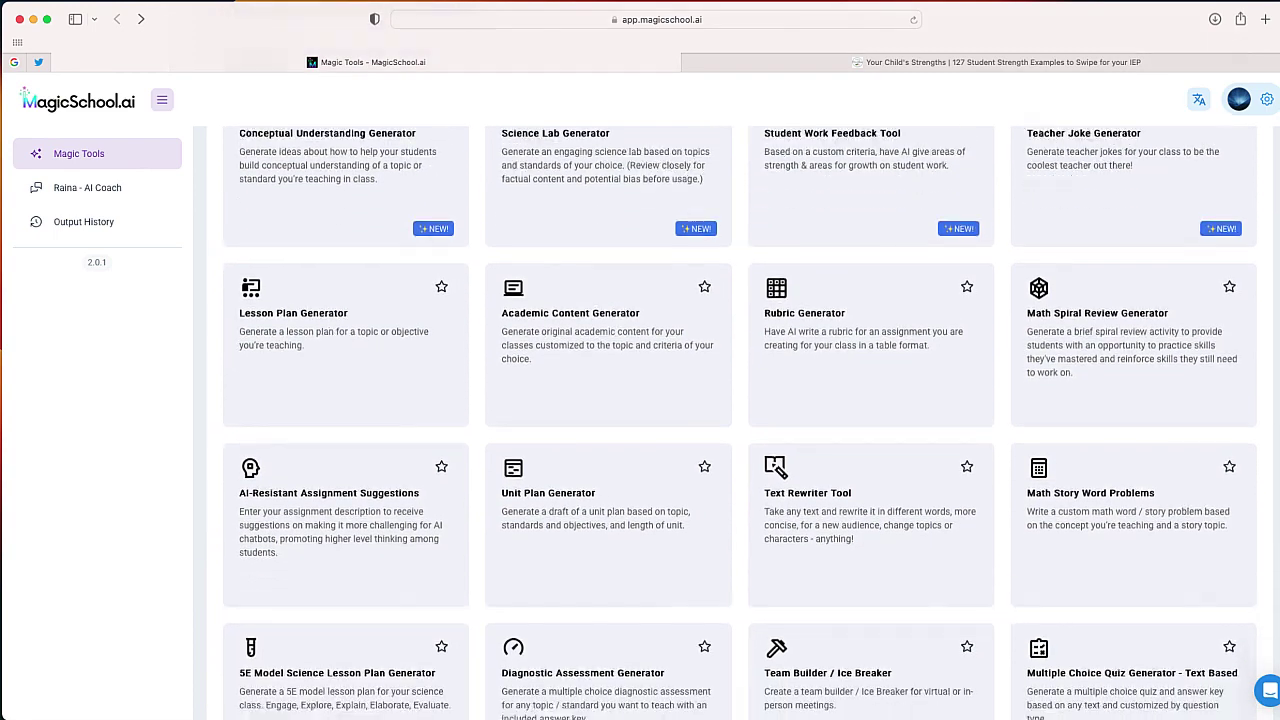
pyautogui.scroll(-1, 736, 423)
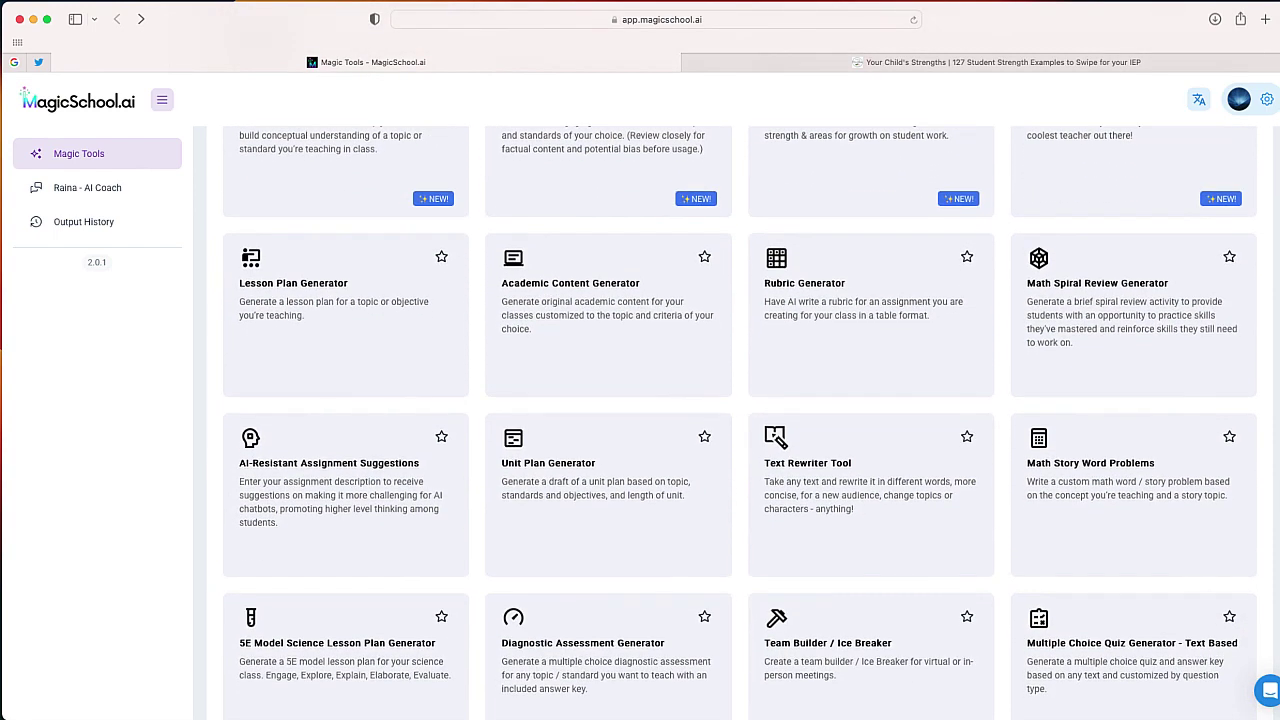
pyautogui.scroll(-1, 736, 423)
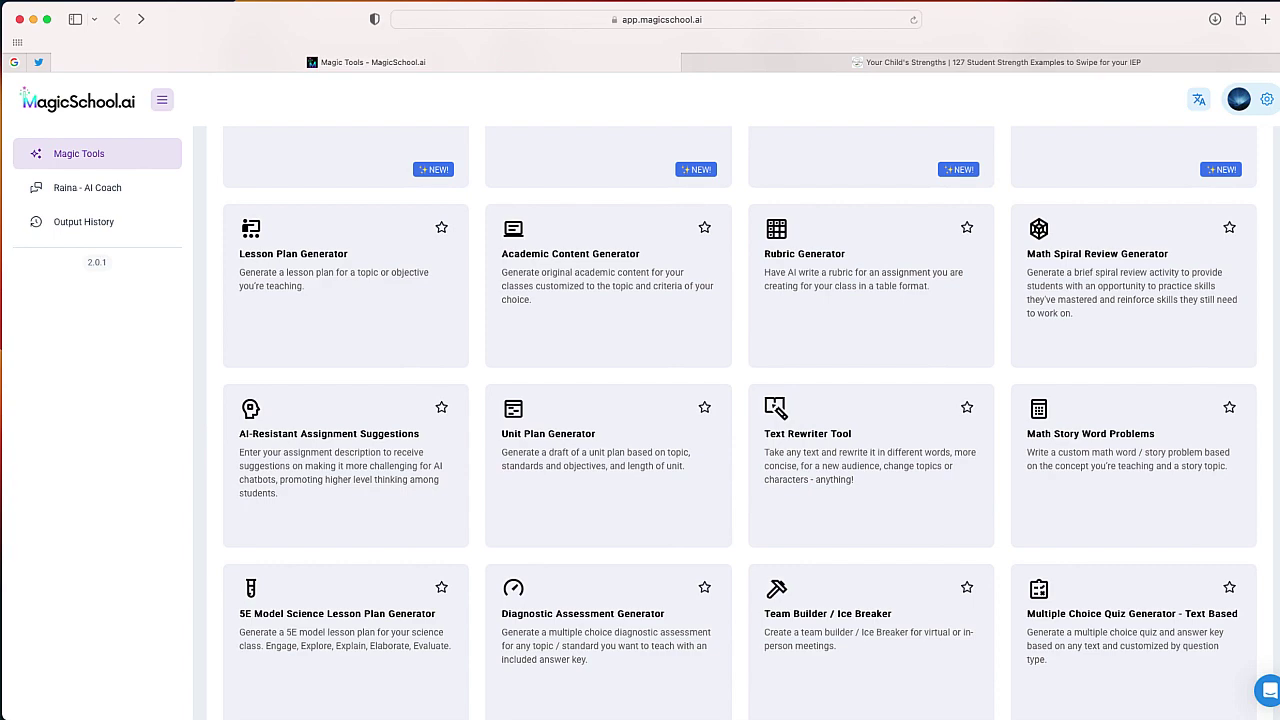
pyautogui.scroll(-2, 740, 423)
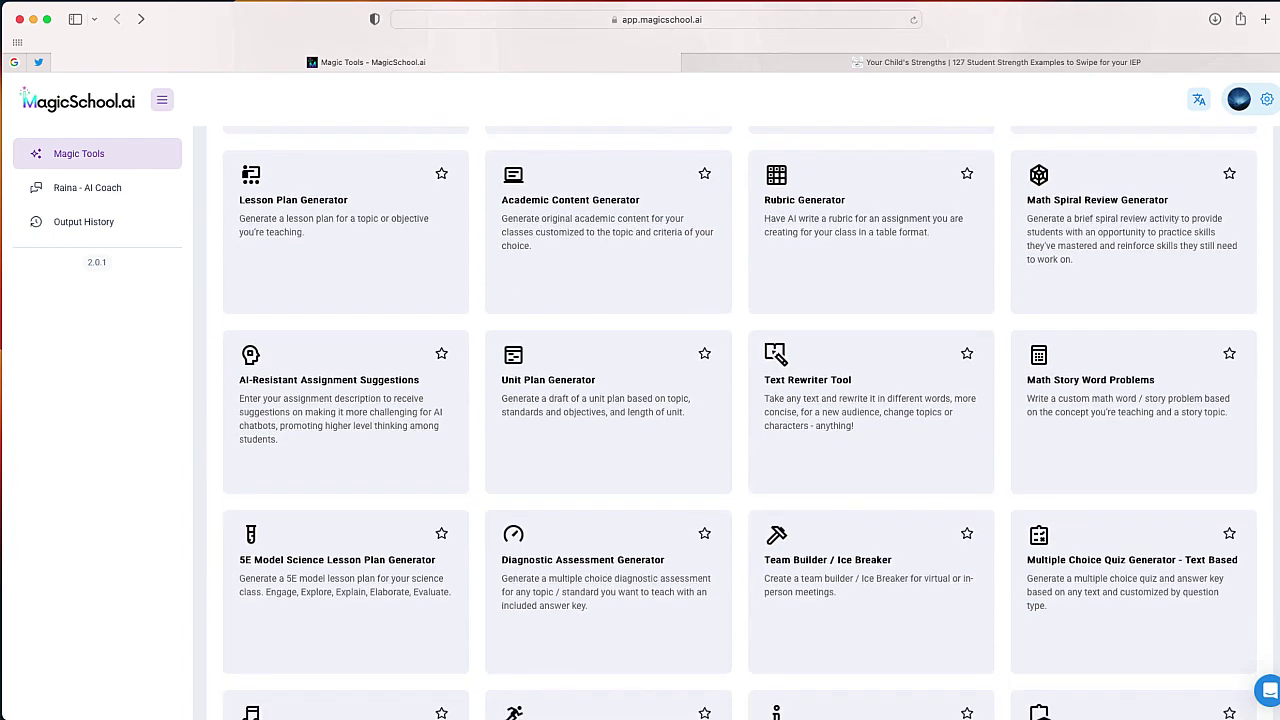
pyautogui.scroll(-1, 740, 423)
pyautogui.scroll(-4, 740, 423)
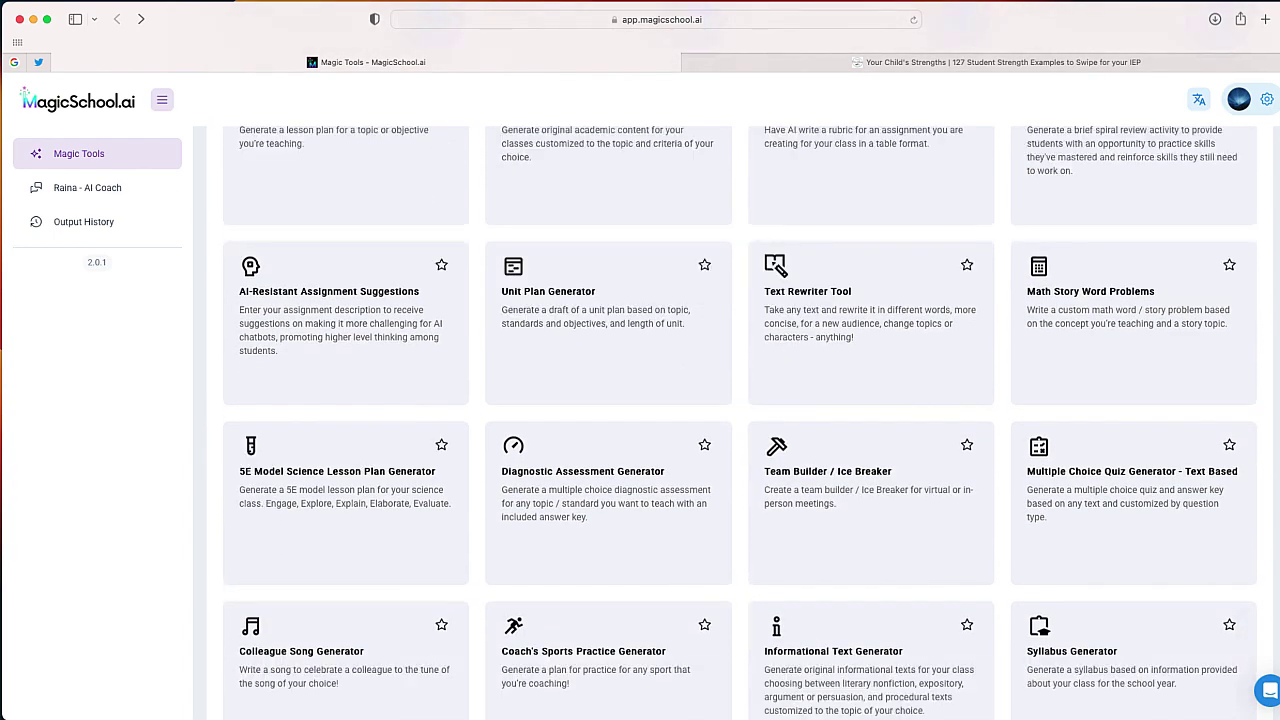
pyautogui.scroll(-4, 740, 423)
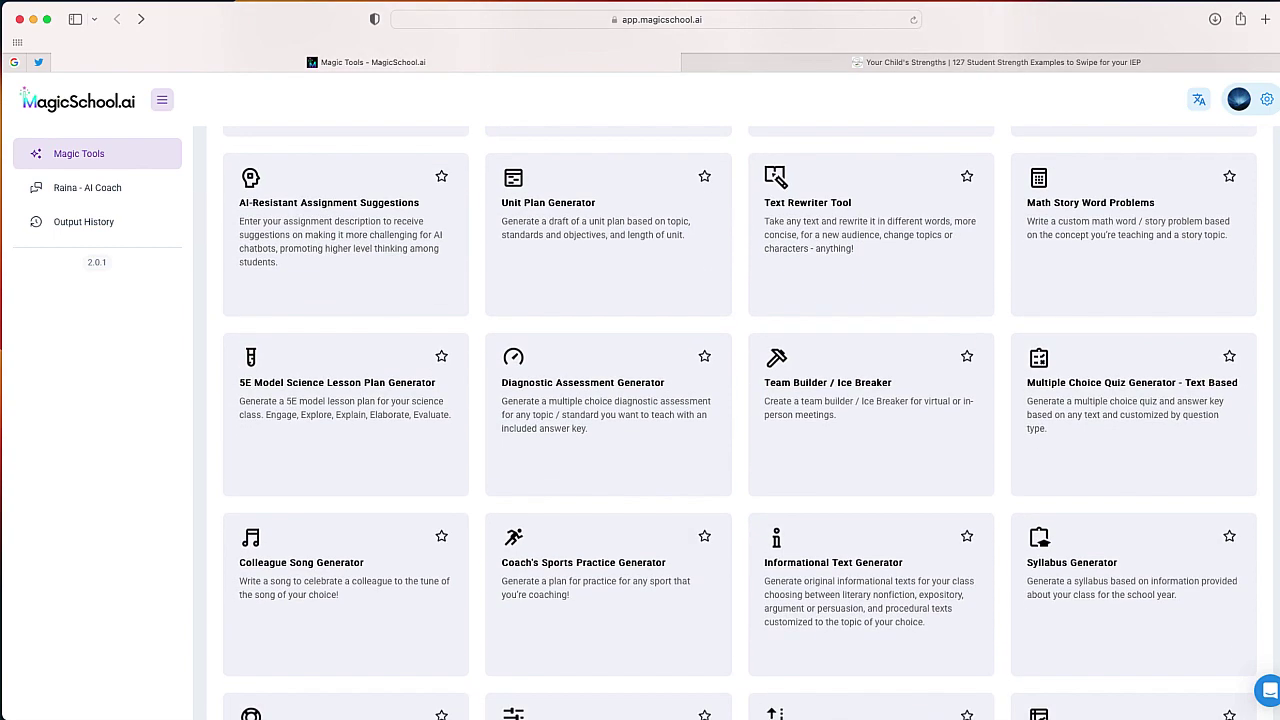
pyautogui.scroll(-1, 740, 423)
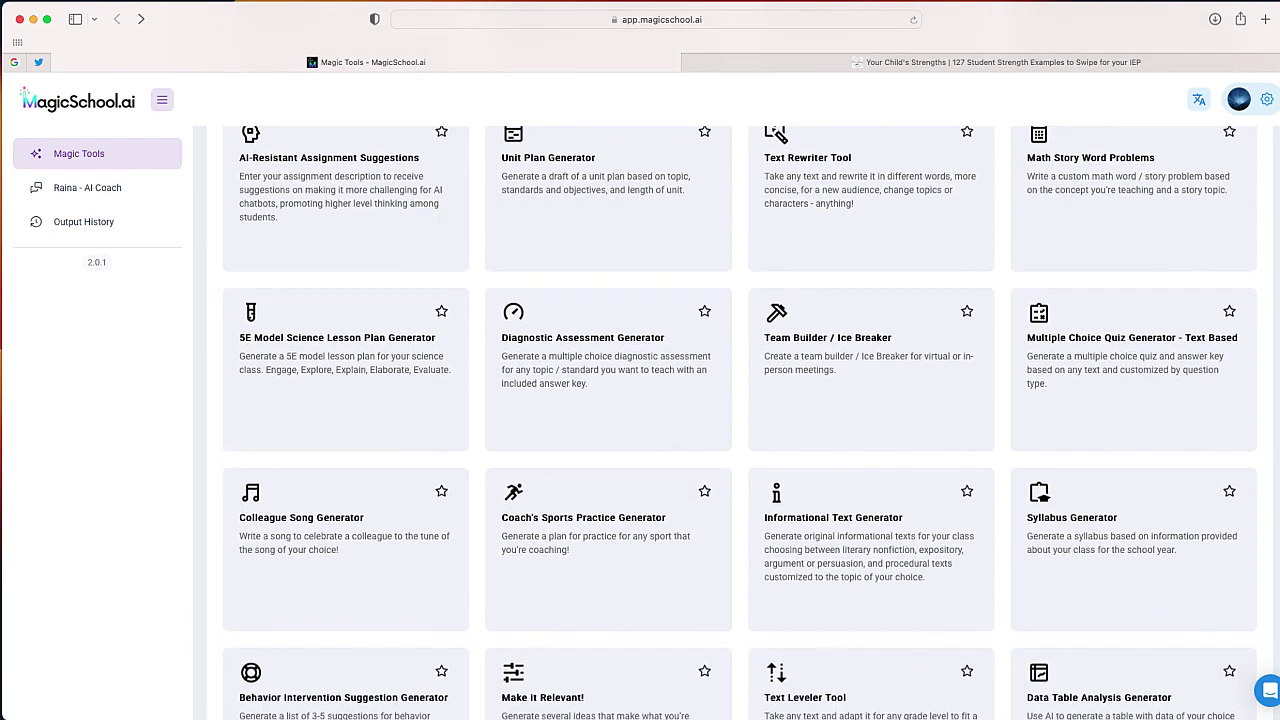
pyautogui.scroll(10, 740, 423)
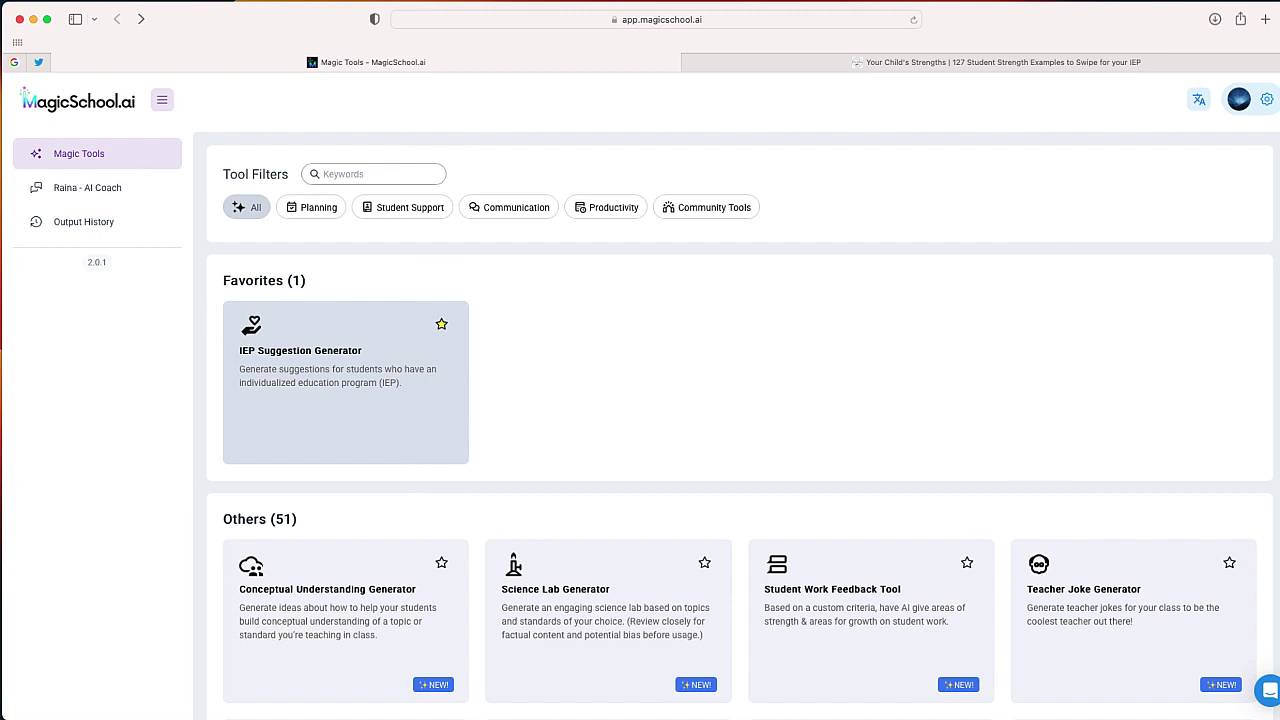
pyautogui.click(334, 394)
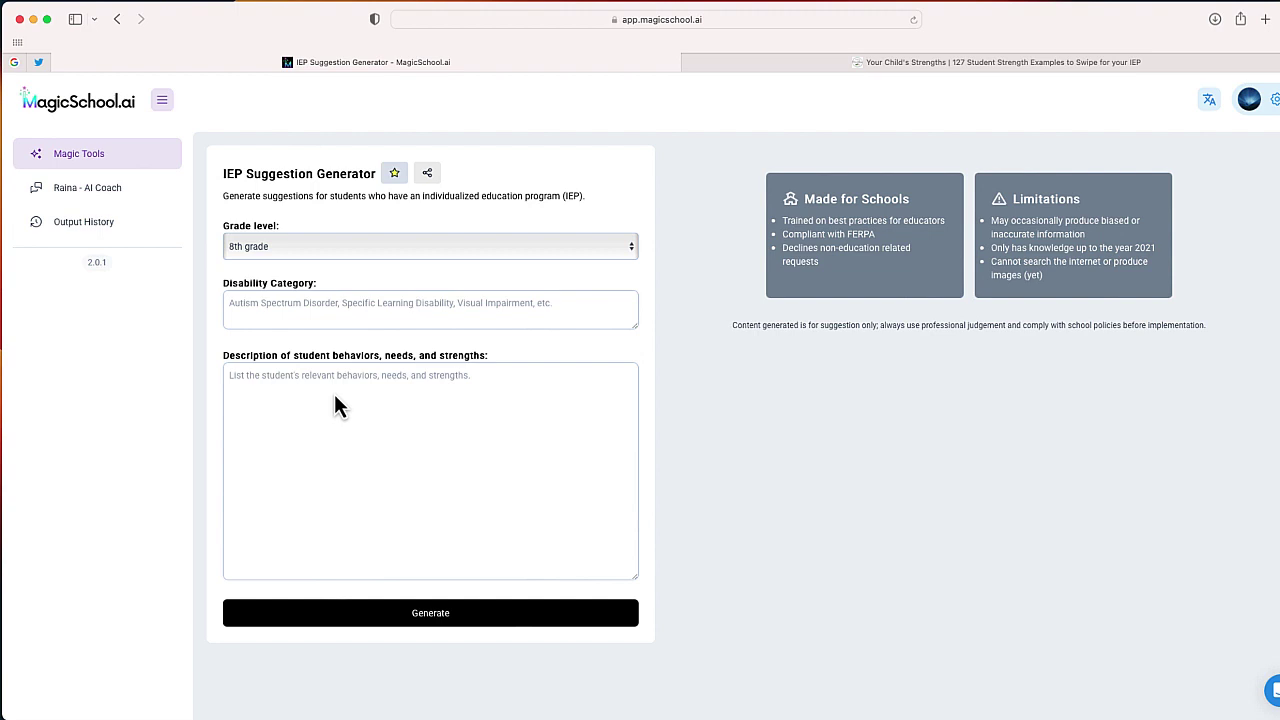
# Step: Set grade level to 10th grade and disability category to 'Learning Disability - Reading'
pyautogui.click(328, 257)
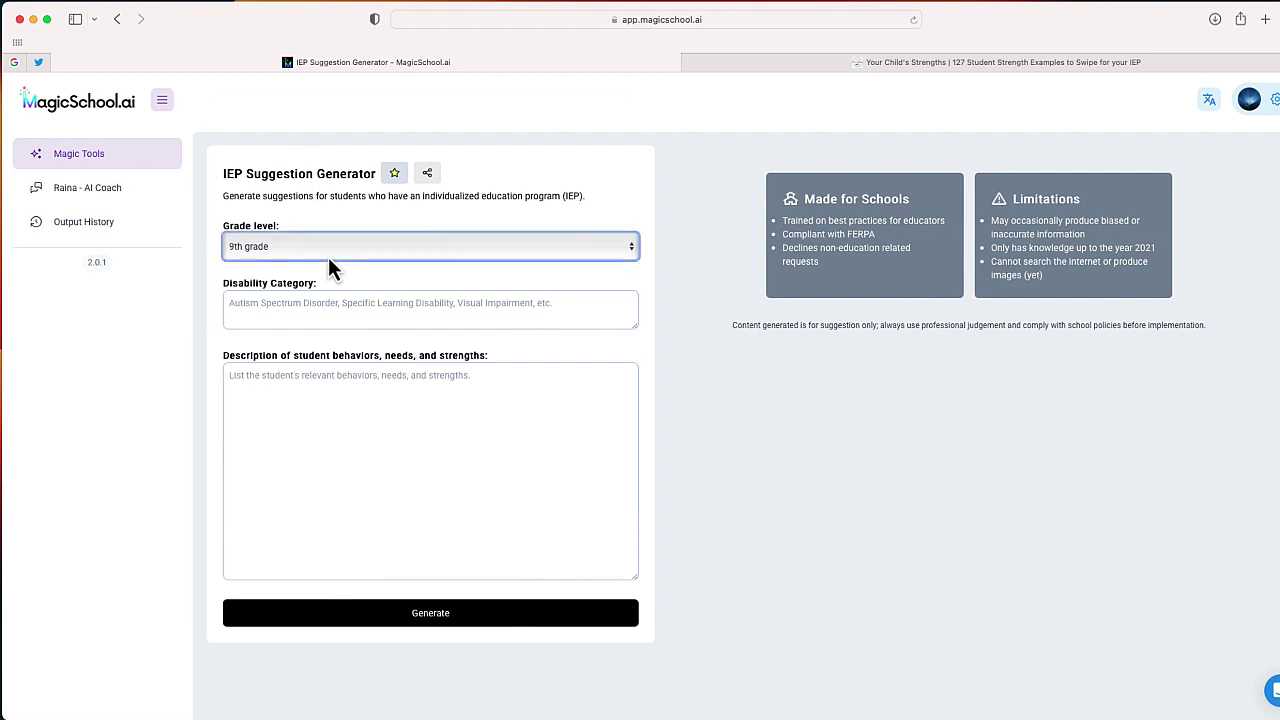
pyautogui.click(328, 257)
pyautogui.click(326, 253)
pyautogui.click(318, 303)
pyautogui.write('Learning ')
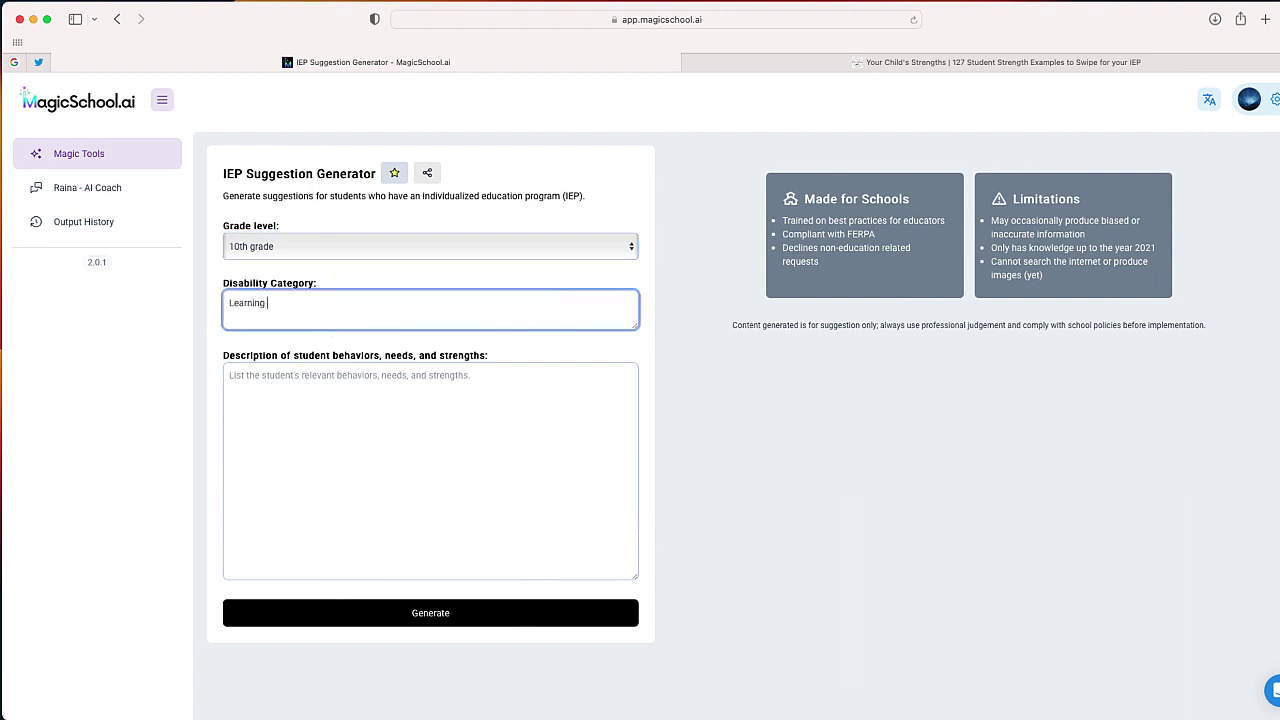
pyautogui.write('Disability - Readi')
# Step: Copy the strengths 'creativity, literacy, study skills' from the article tab, then return to the form
pyautogui.hotkey('ctrl', 'Tab')
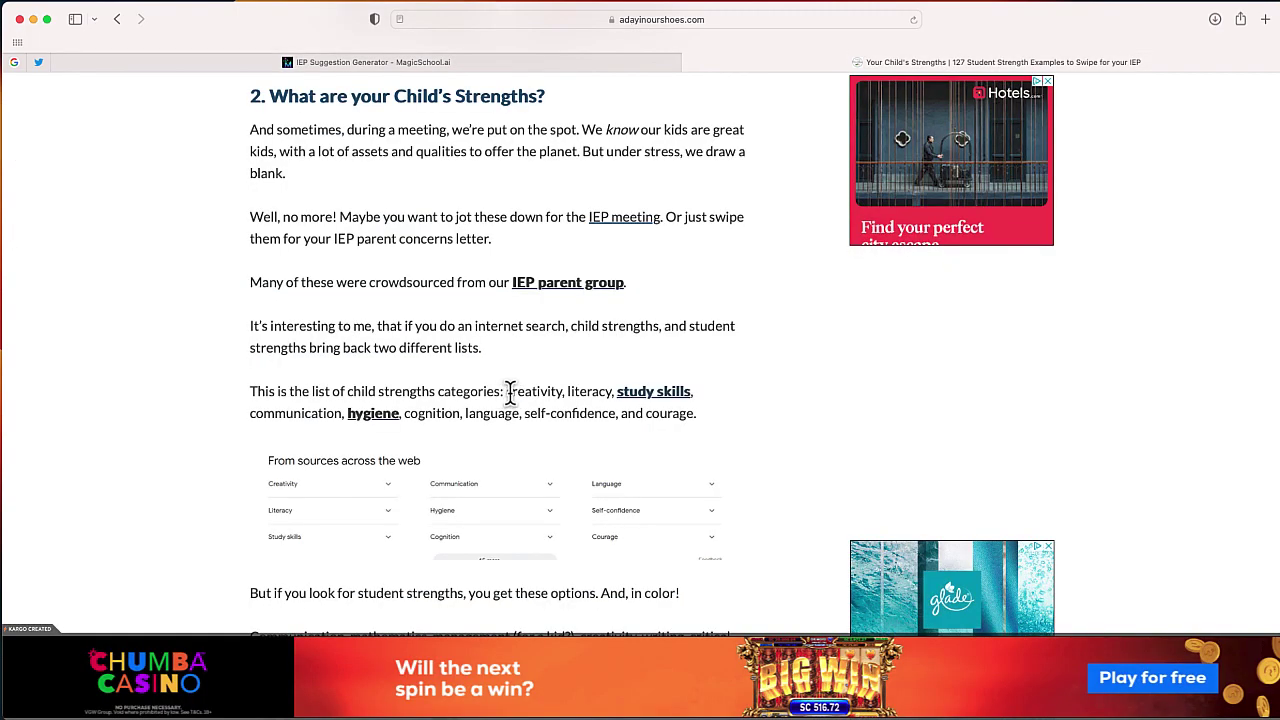
pyautogui.moveTo(507, 391); pyautogui.dragTo(693, 392)
pyautogui.press('super+c')
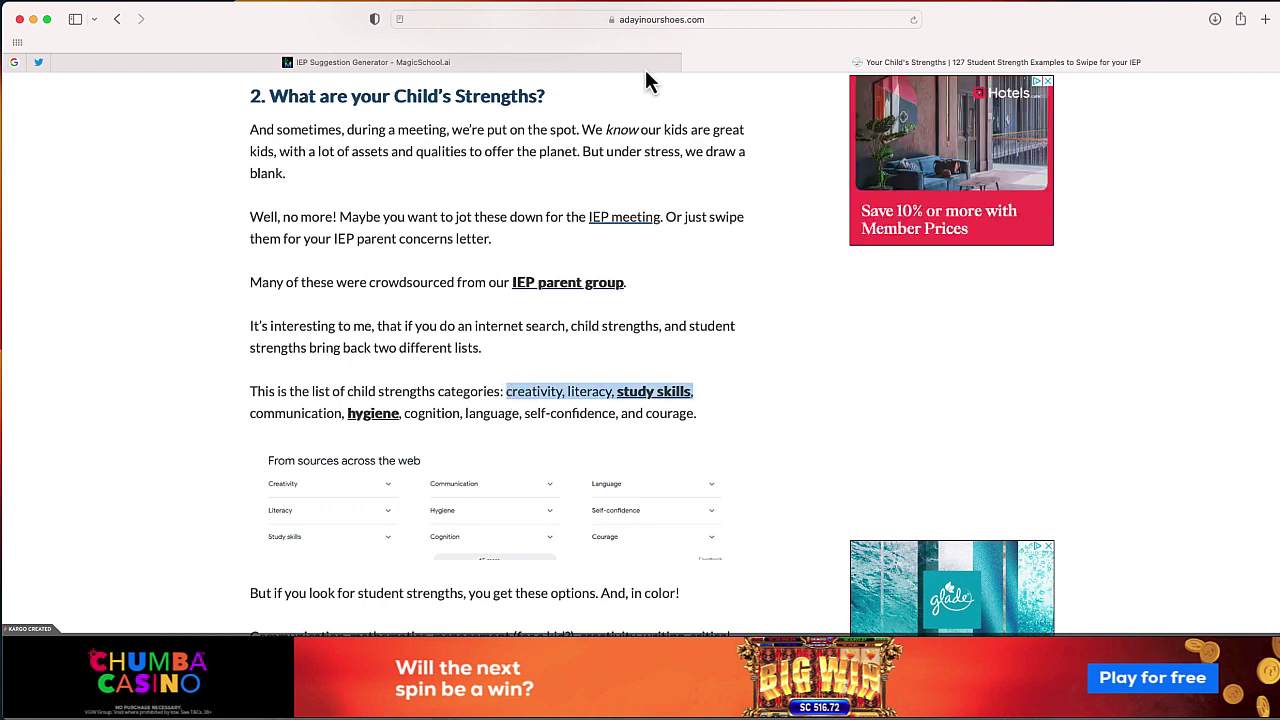
pyautogui.hotkey('ctrl', 'shift', 'Tab')
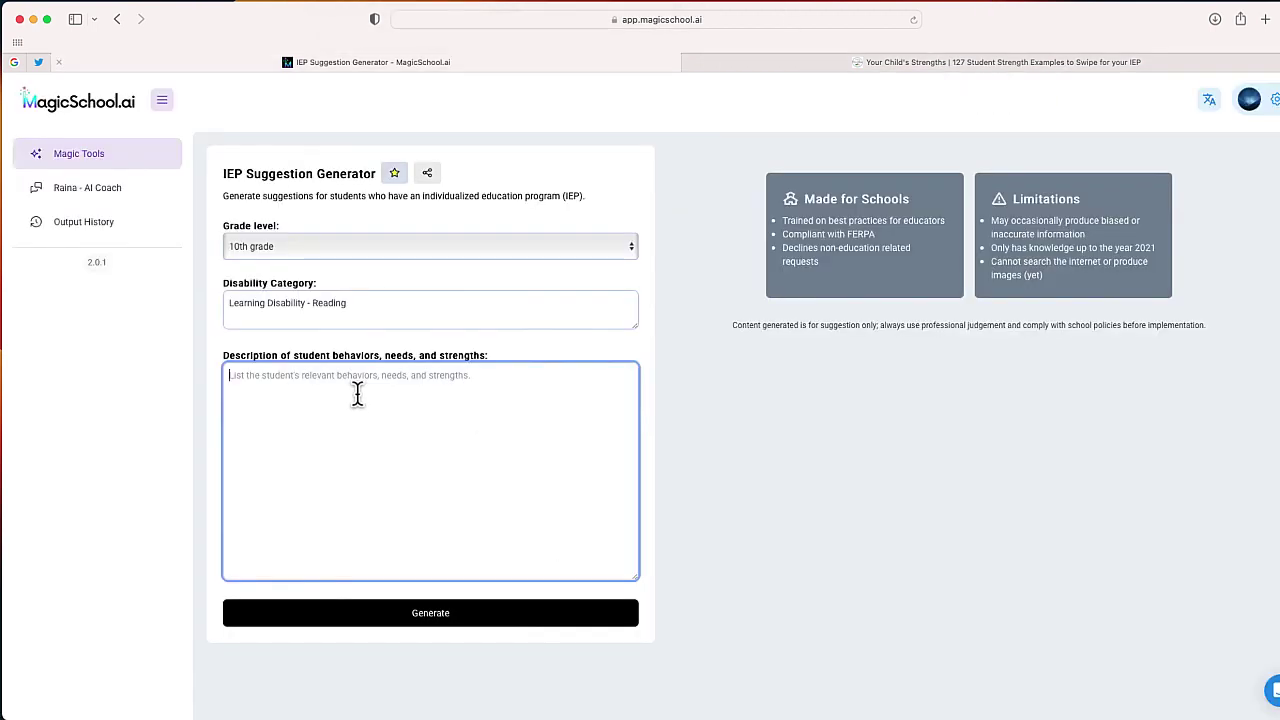
# Step: Paste 'creativity, literacy, study skills,' into the student description field
pyautogui.press('super+v')
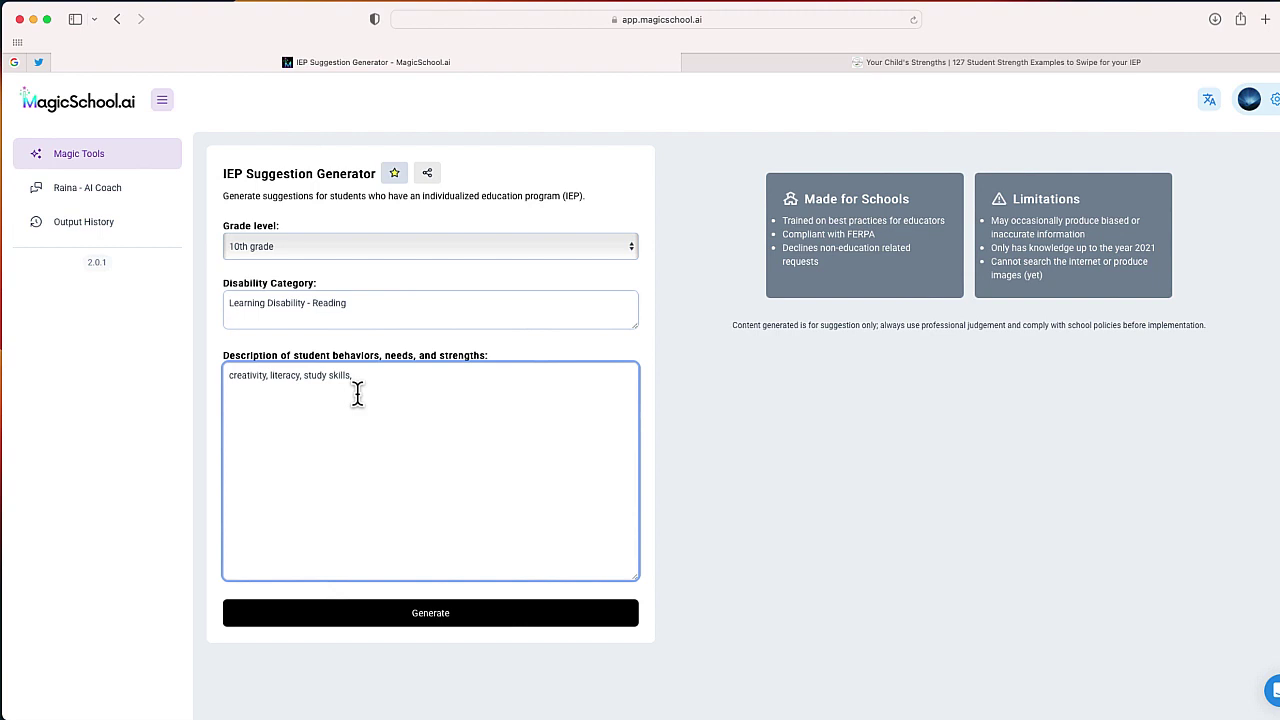
# Step: Generate the Student IEP Draft and review its present levels, goals and accommodations
pyautogui.click(462, 618)
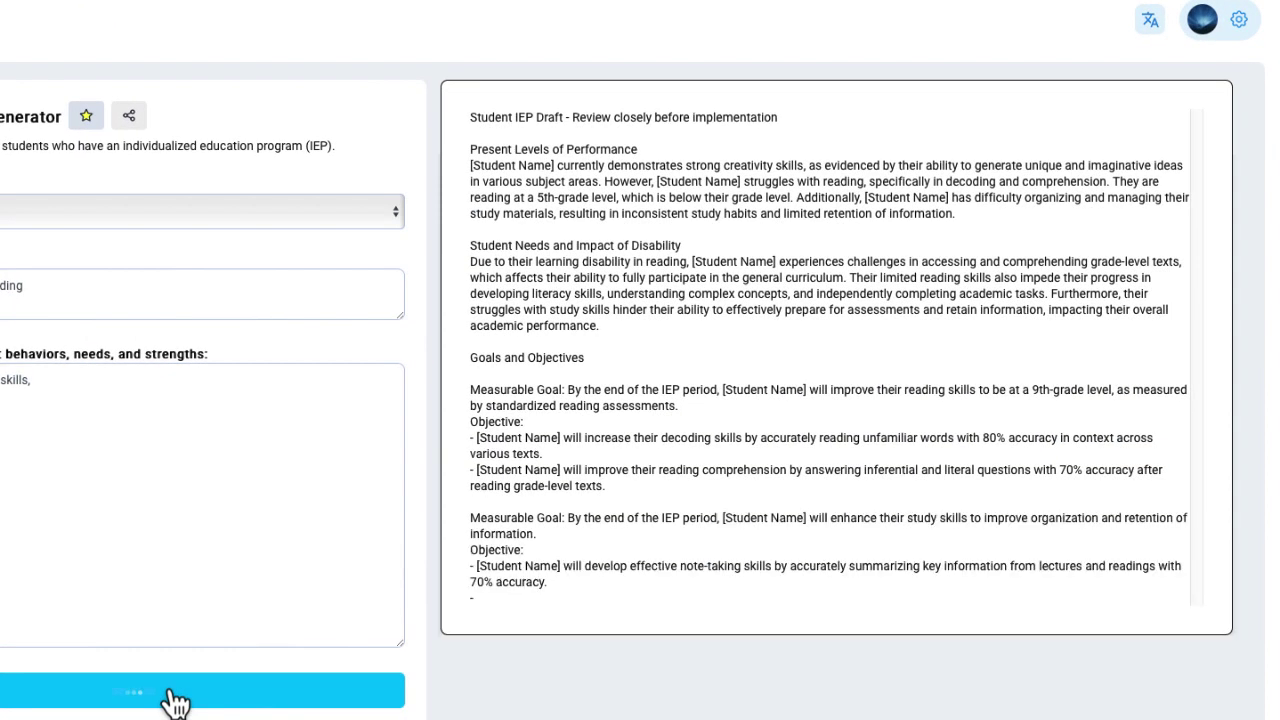
pyautogui.scroll(-1, 180, 700)
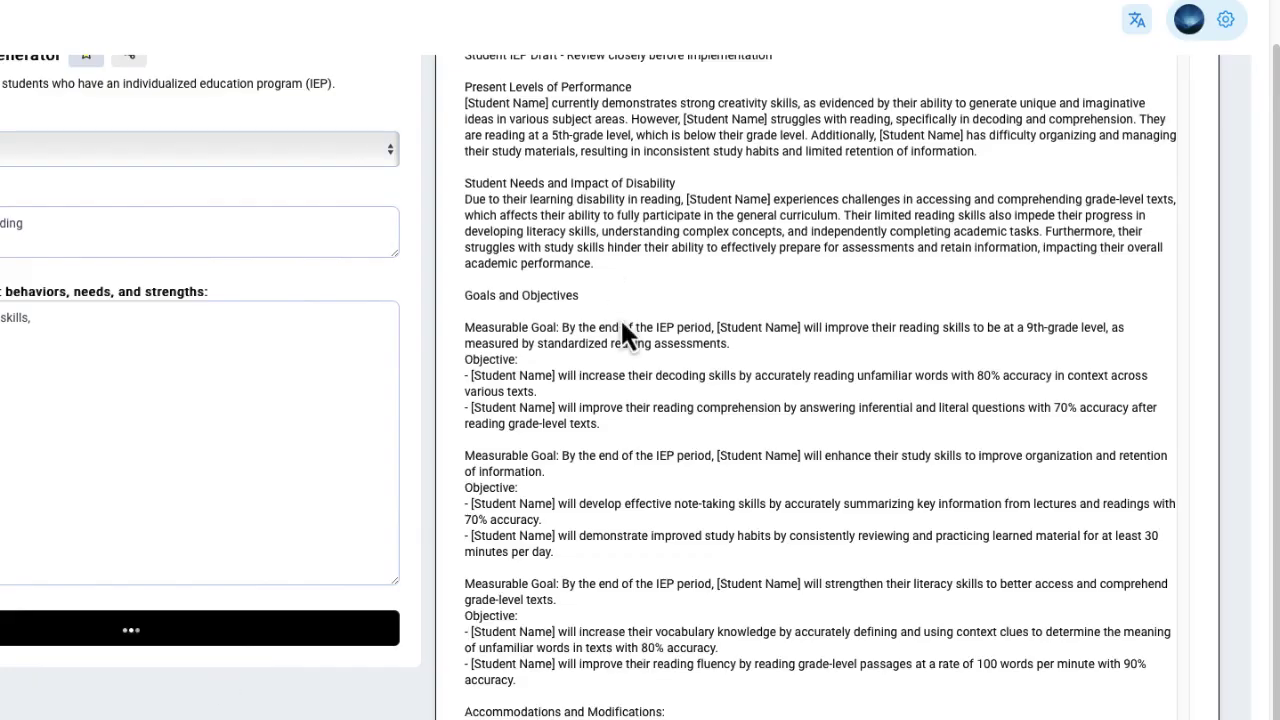
pyautogui.scroll(-1, 620, 317)
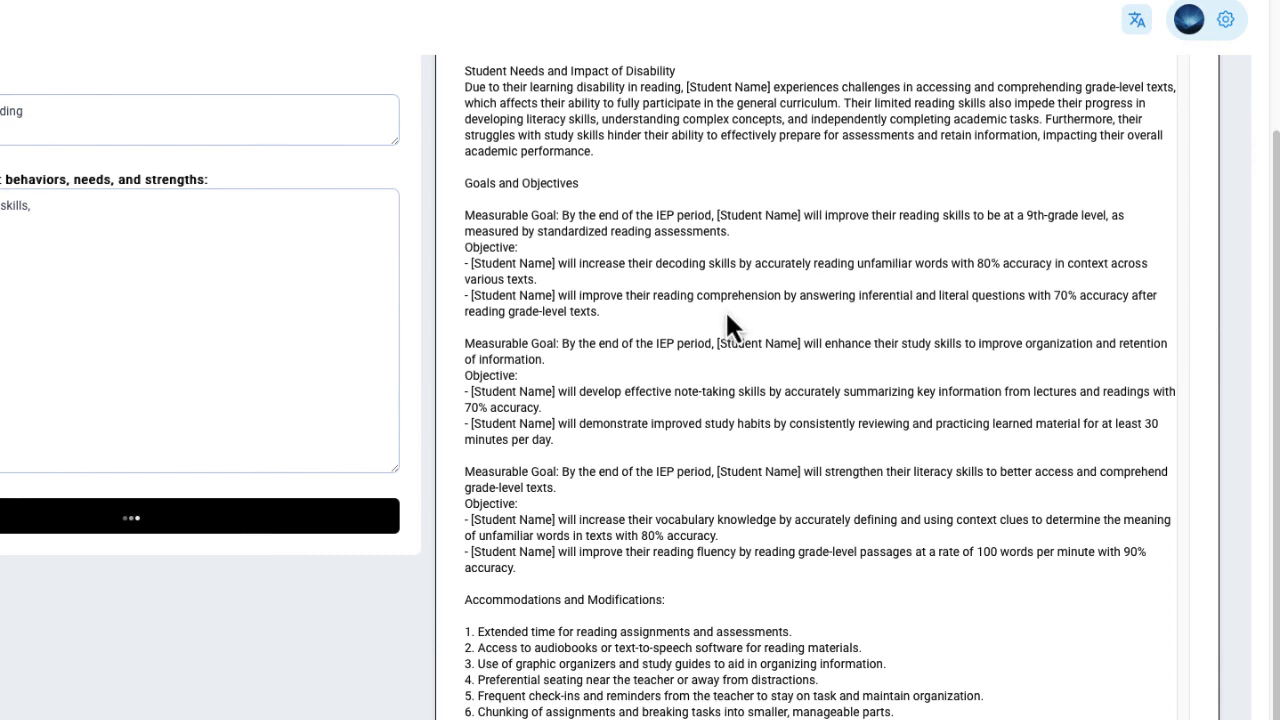
pyautogui.scroll(2, 710, 315)
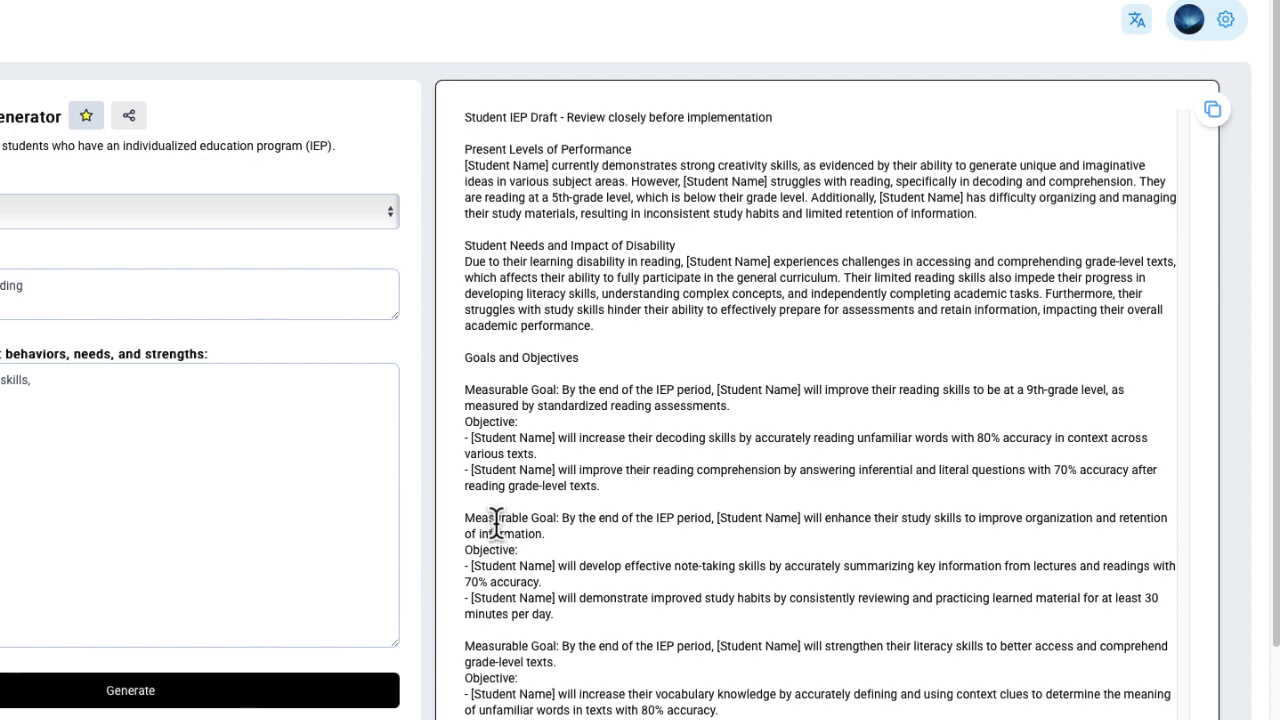
pyautogui.scroll(-1, 496, 518)
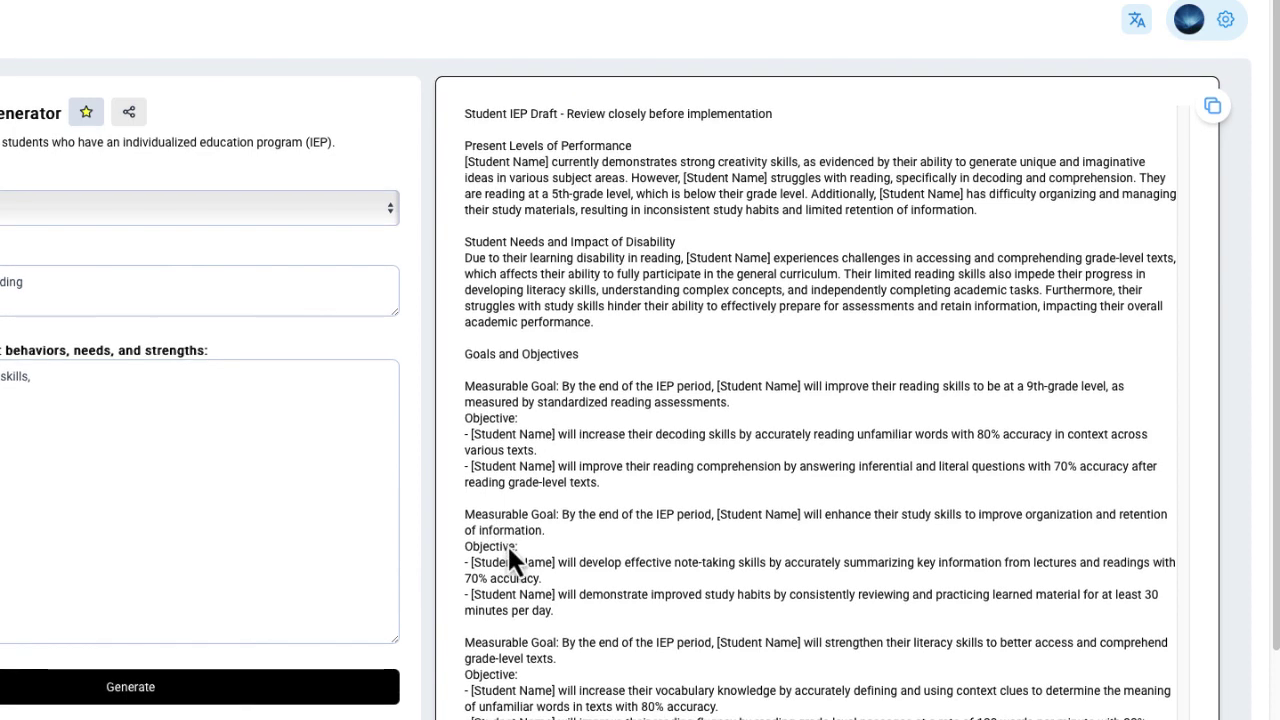
pyautogui.scroll(1, 527, 557)
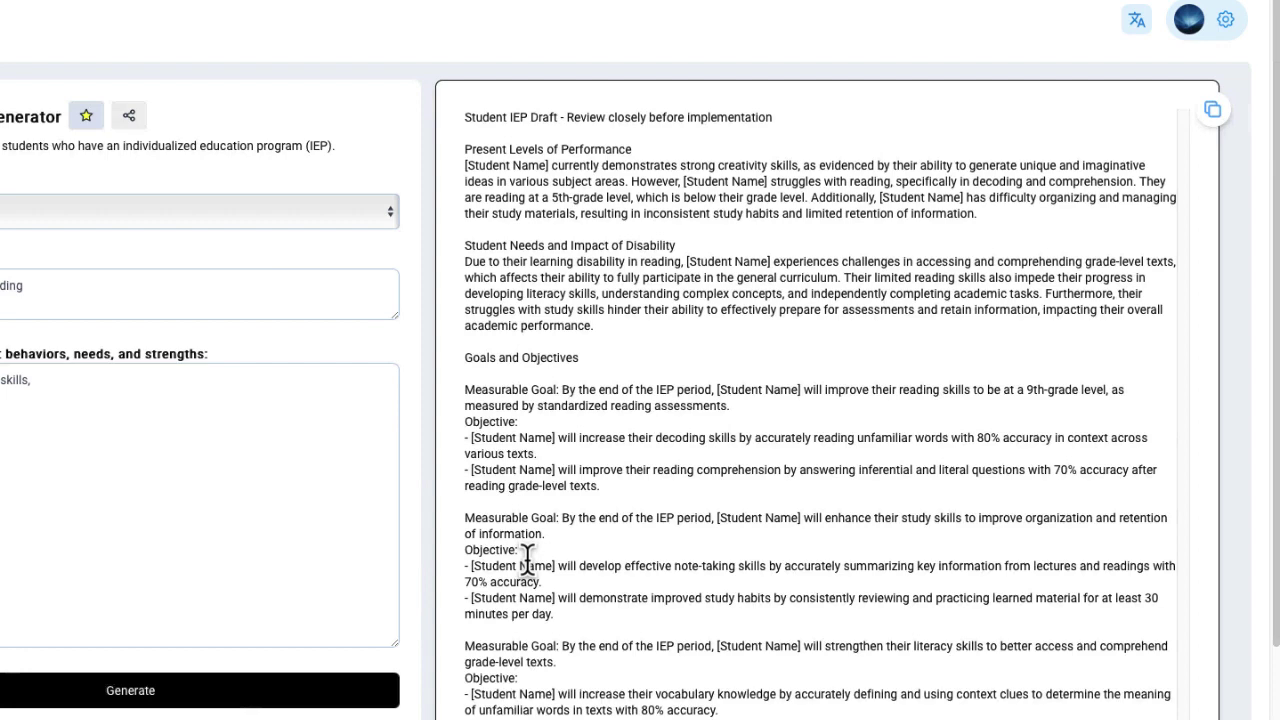
pyautogui.scroll(-1, 532, 572)
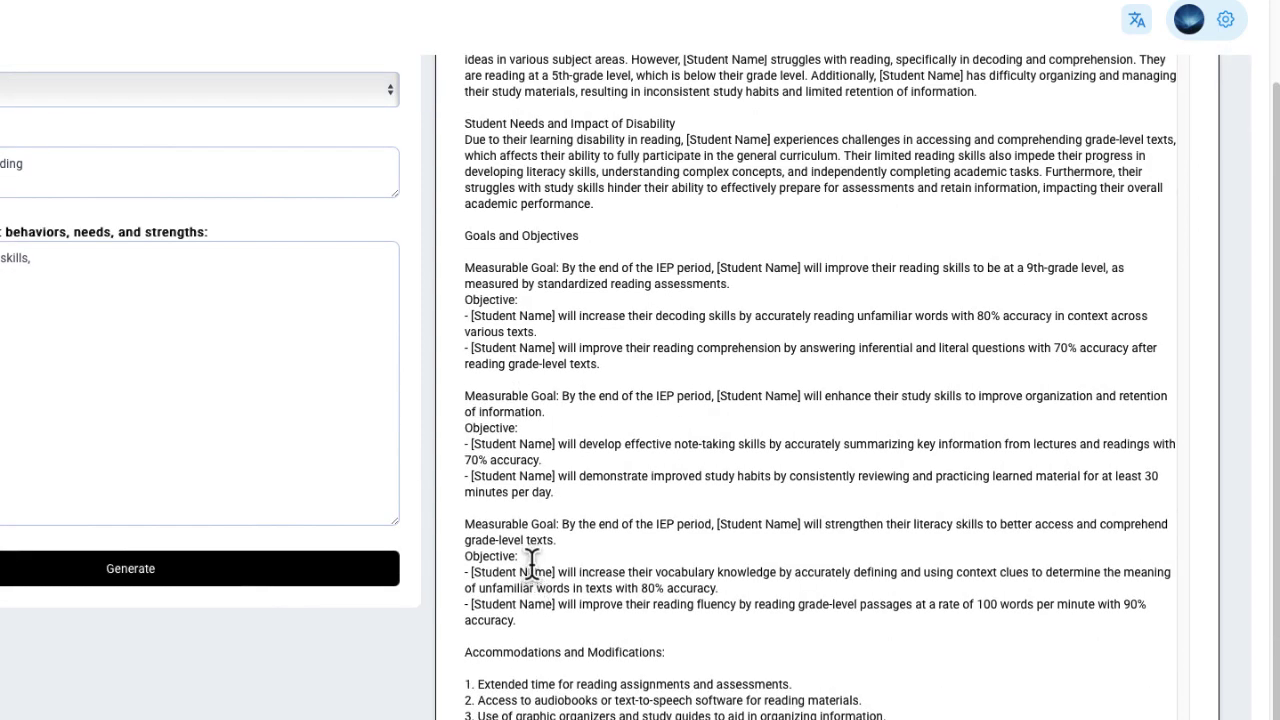
pyautogui.scroll(1, 531, 572)
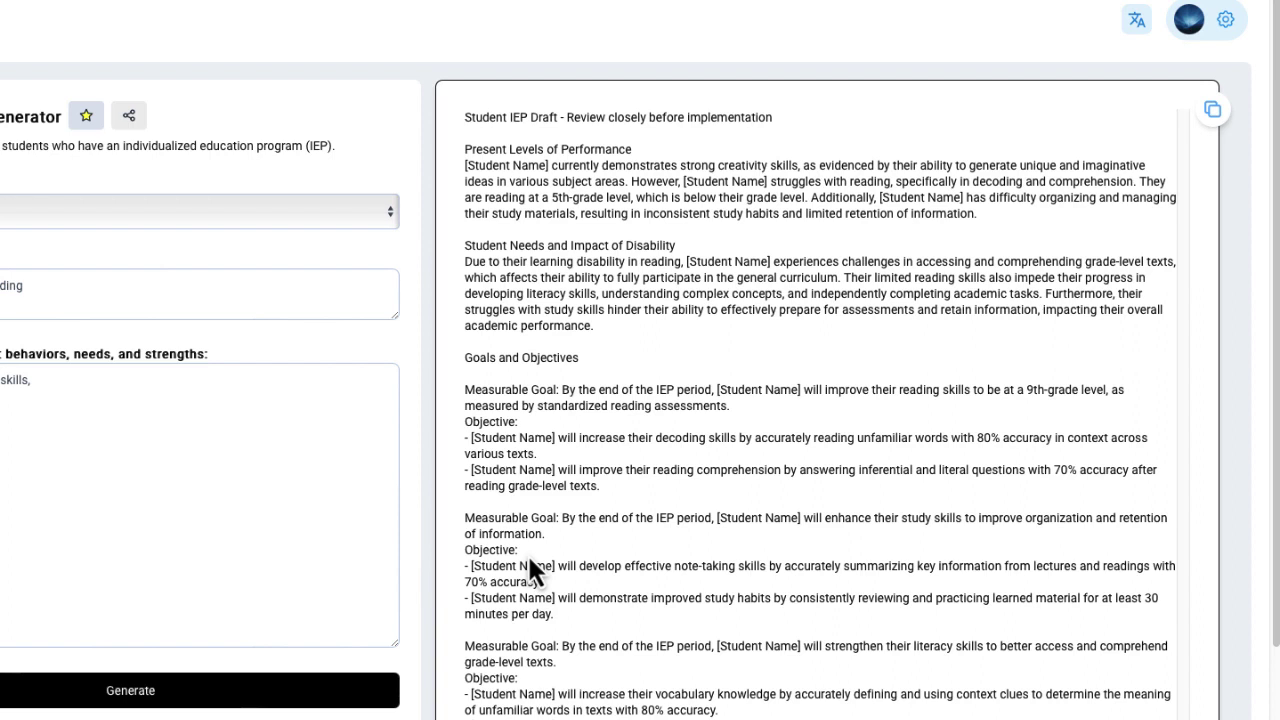
# Step: Copy the generated Student IEP Draft to the clipboard
pyautogui.click(1212, 110)
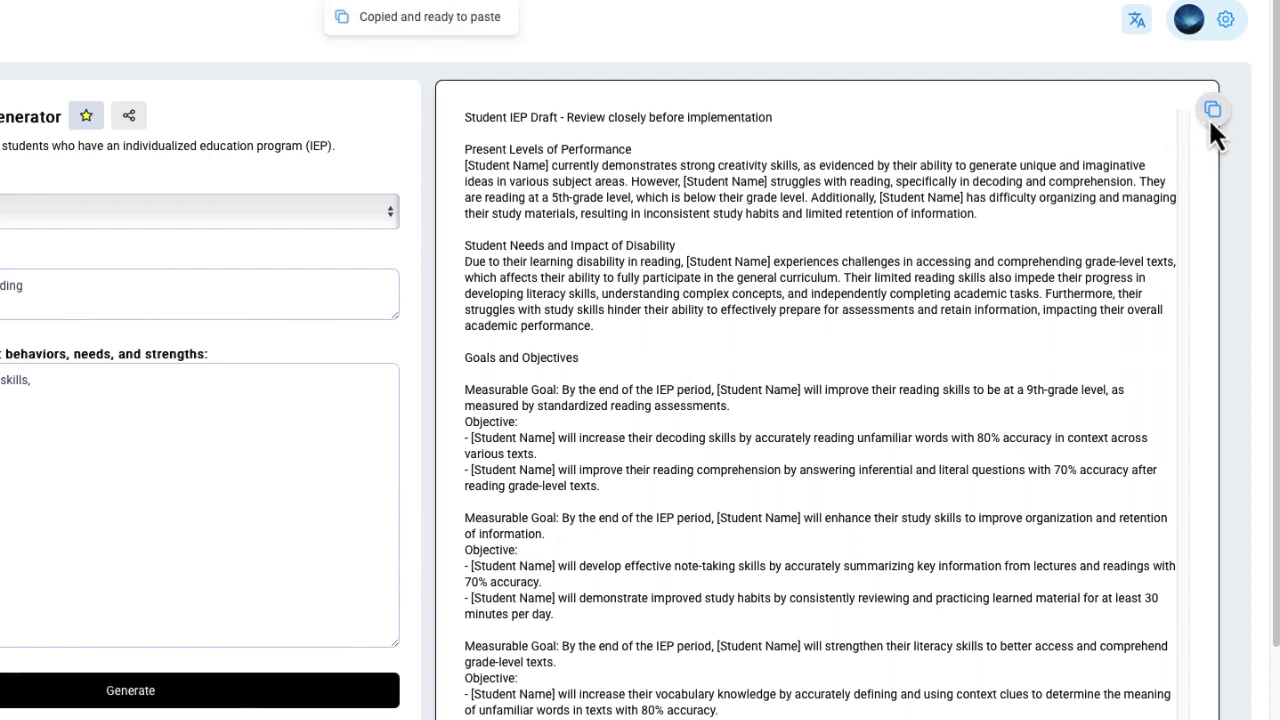